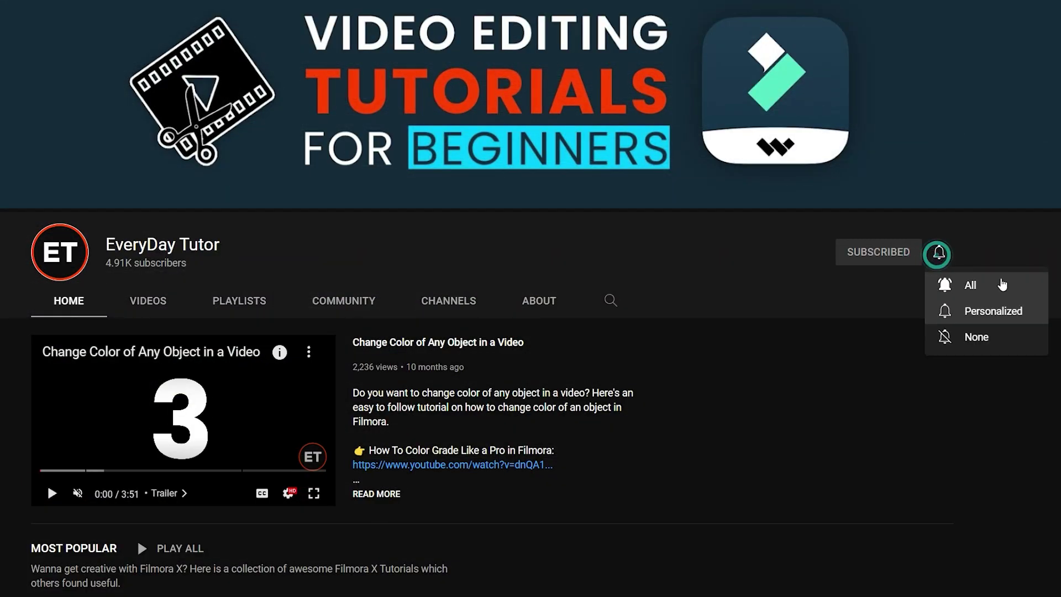
Step: Turn on All notifications for the video editing tutorials channel via the bell icon
left_click(1003, 284)
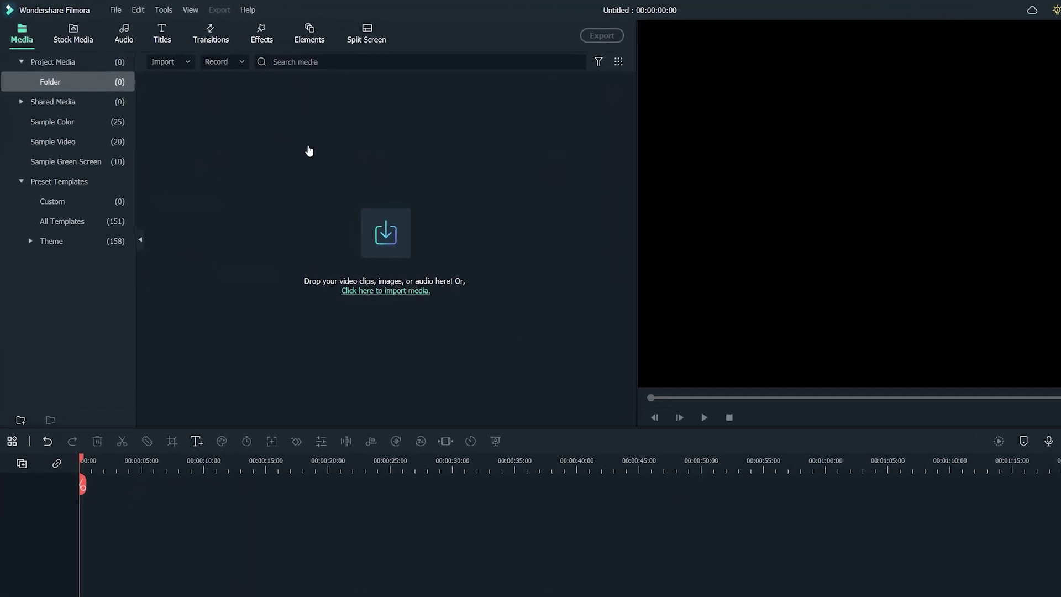
Step: Import the Broll video file into the project media and drag it onto the timeline
left_click(207, 69)
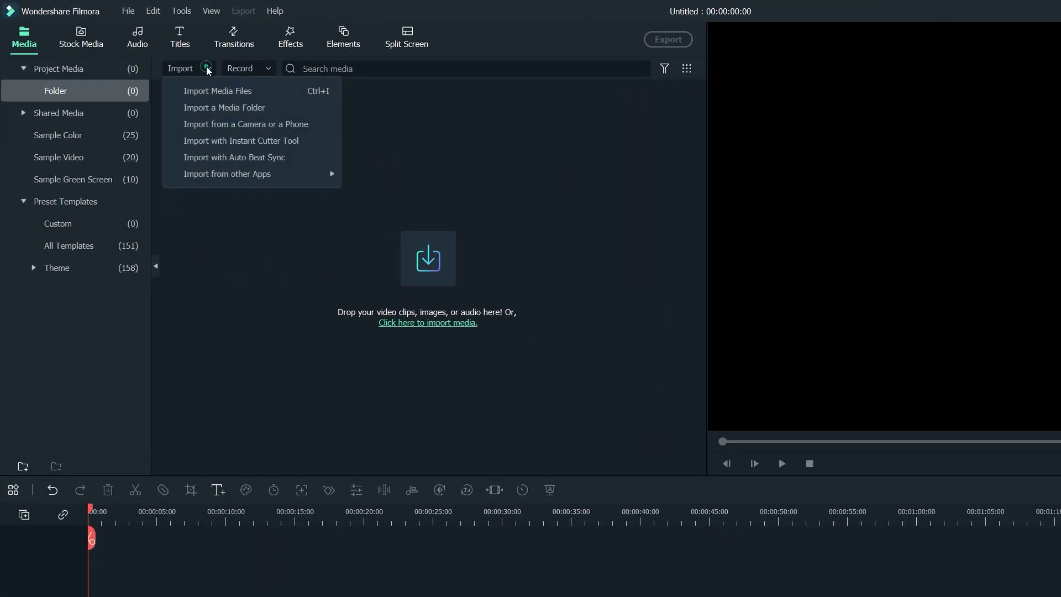
left_click(265, 91)
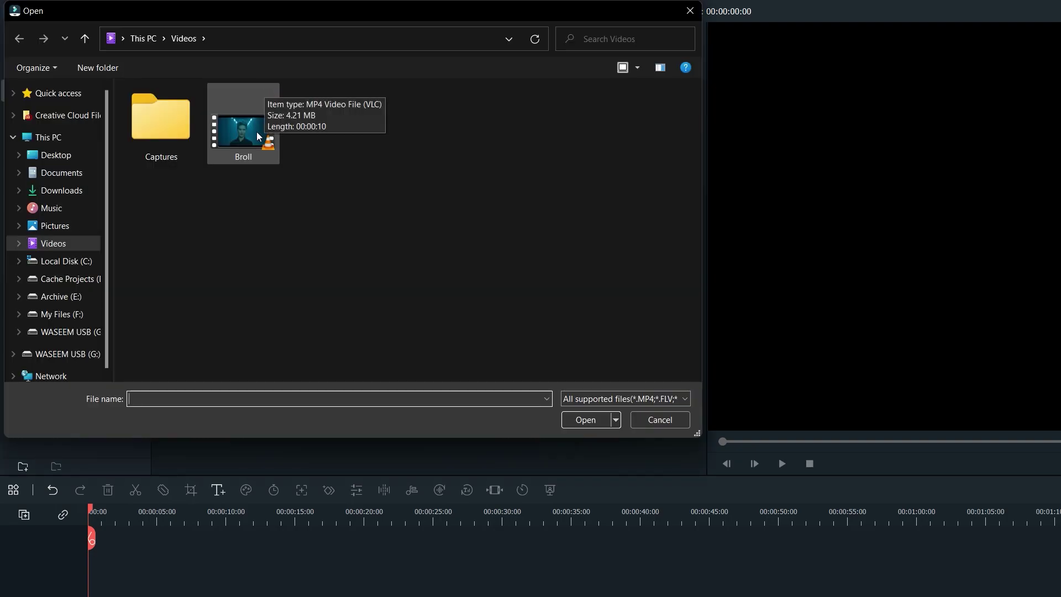
left_click(256, 131)
left_click(567, 419)
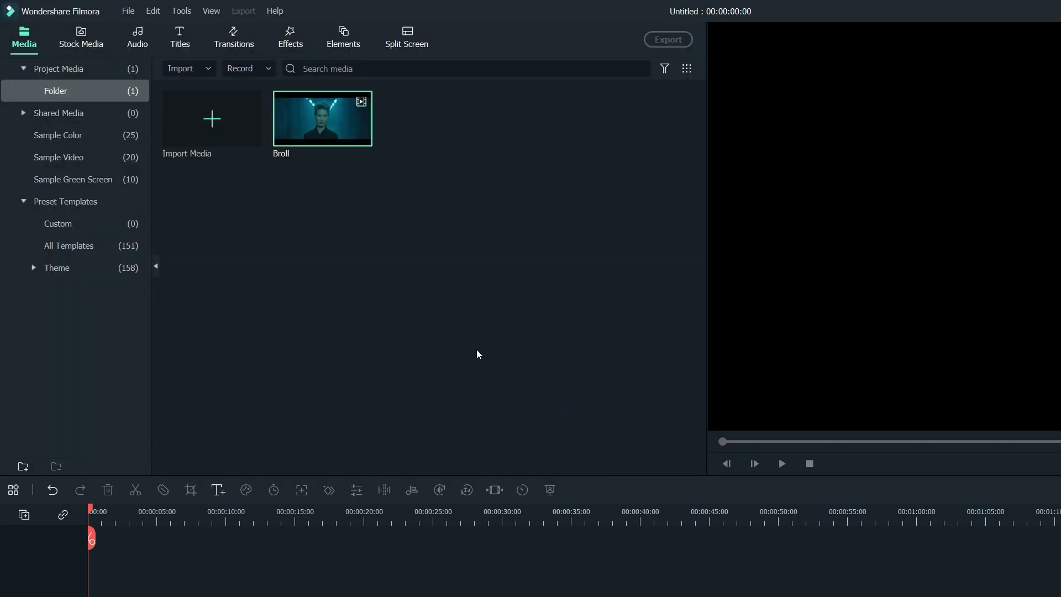
mouse_move(320, 133)
left_mouse_down()
mouse_move(297, 365)
mouse_move(78, 555)
left_mouse_up()
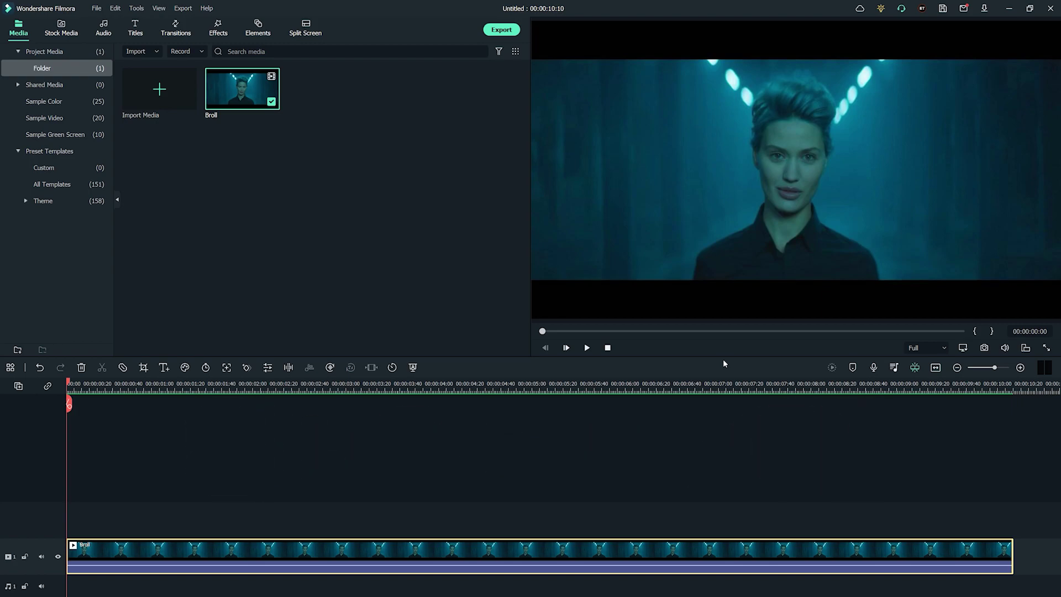
Step: Show the Adjust tab of Advanced Color Correction for the Broll clip
double_click(531, 546)
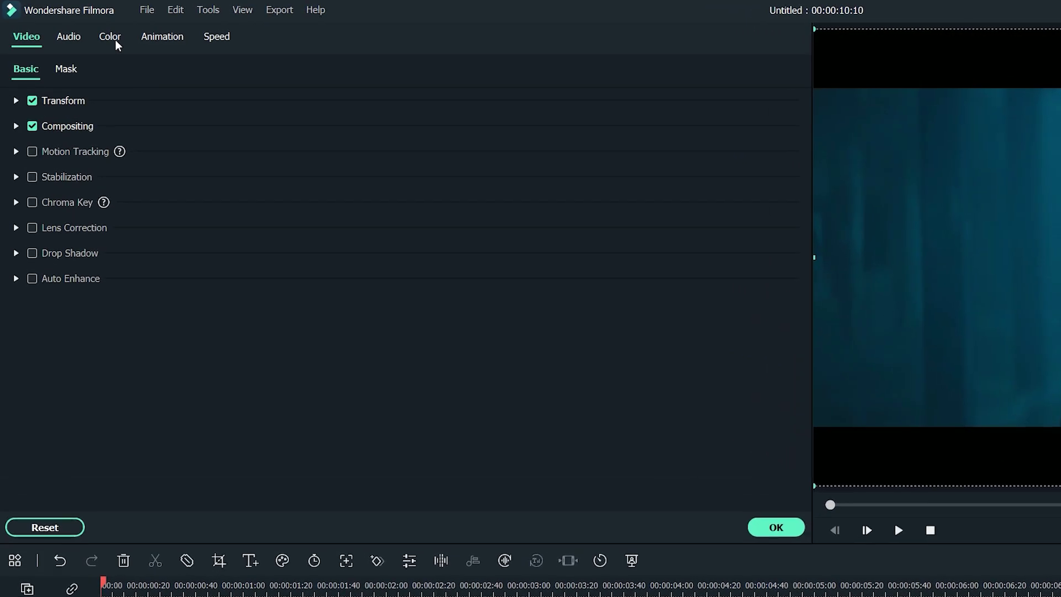
left_click(74, 26)
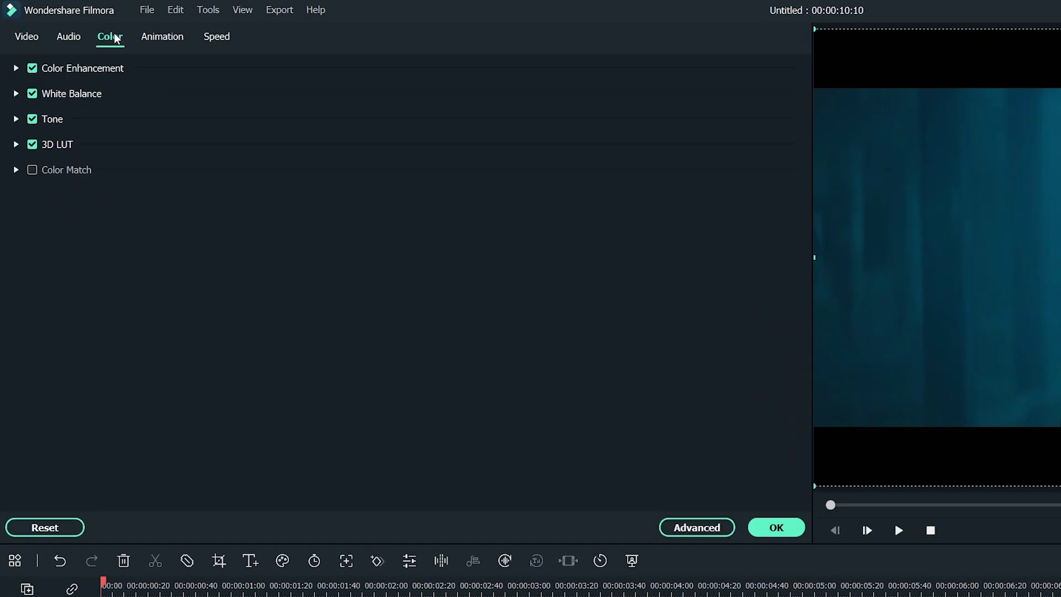
left_click(718, 528)
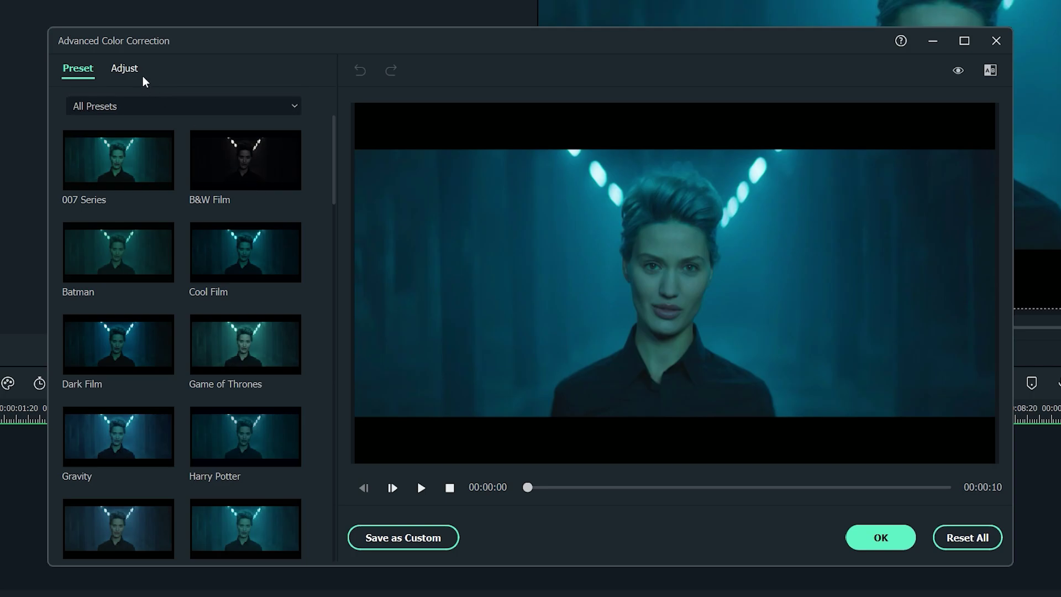
left_click(133, 73)
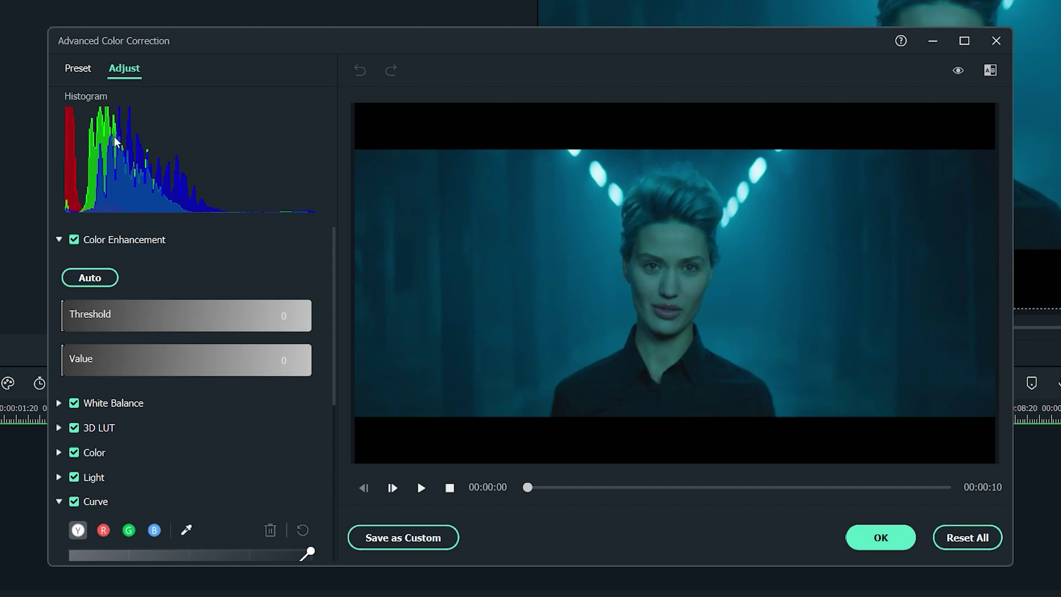
Step: Set White Balance temperature to 55.59 and tint to 40.47
left_click(56, 239)
left_click(60, 264)
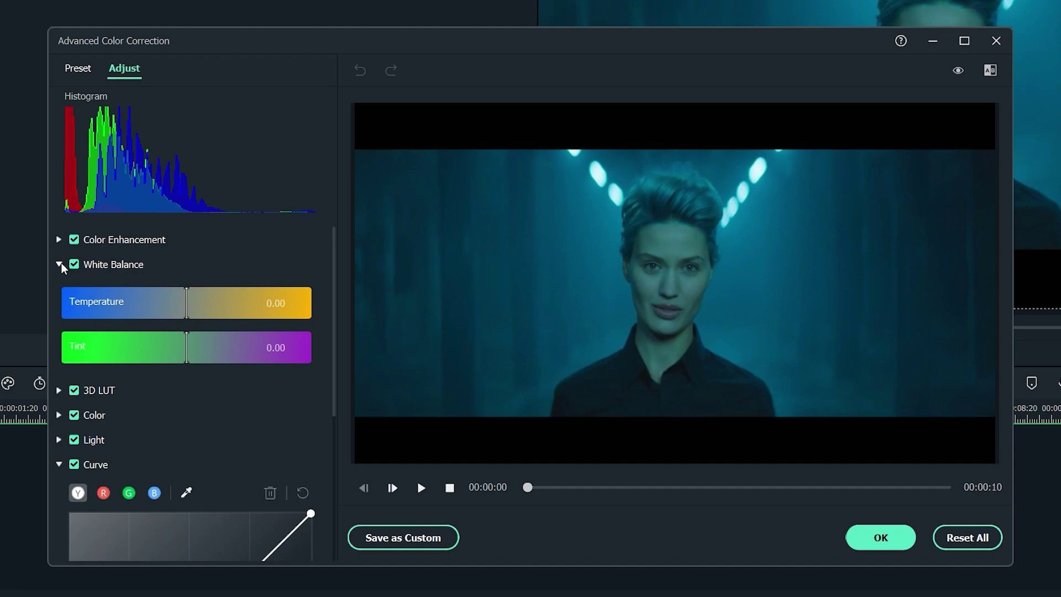
left_click_drag(186, 312, 289, 307)
left_click(254, 340)
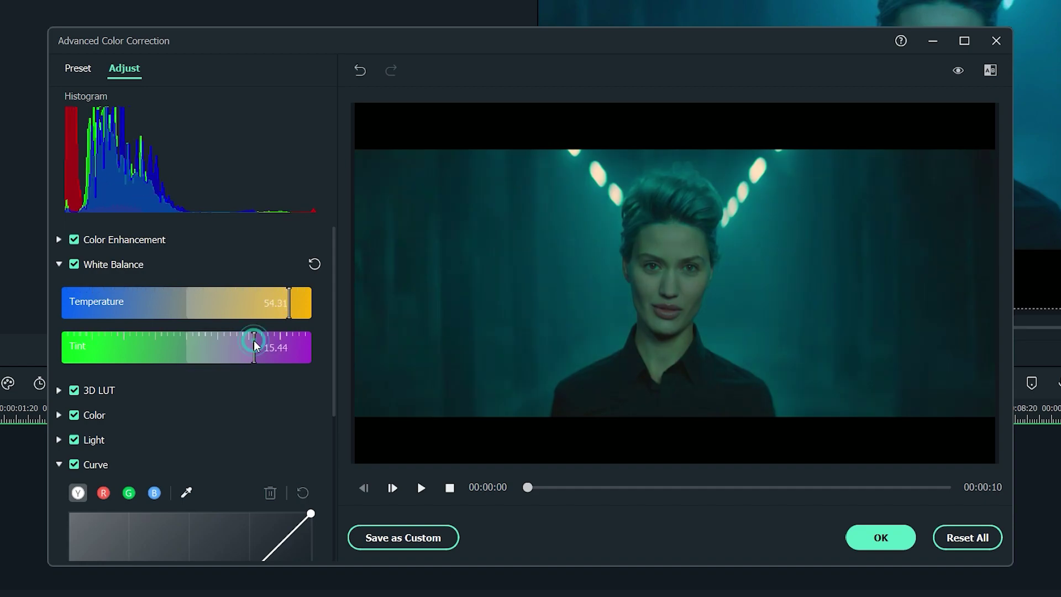
left_click_drag(253, 340, 281, 348)
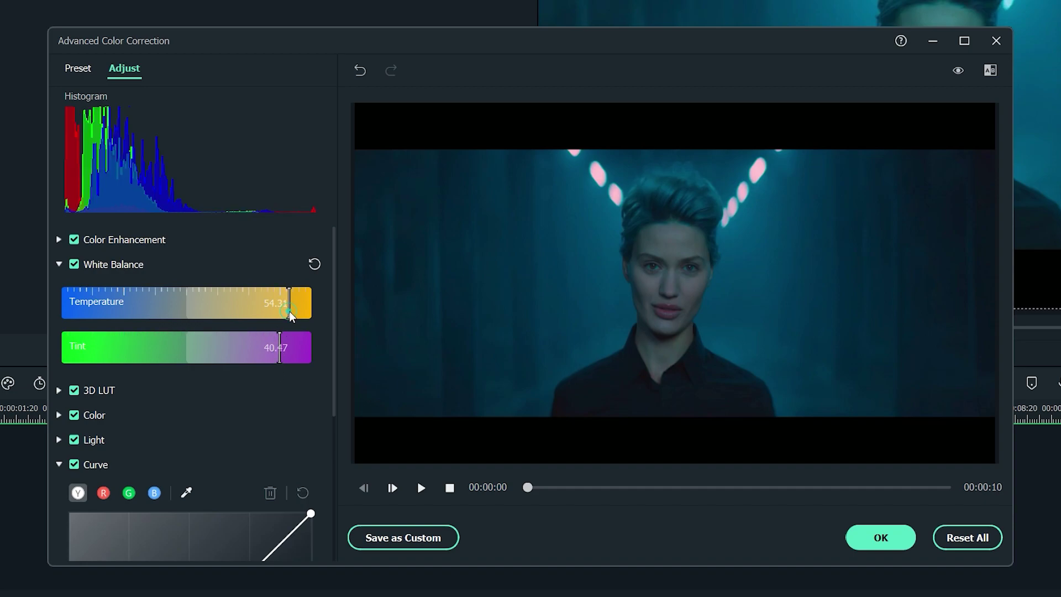
left_click_drag(290, 312, 292, 315)
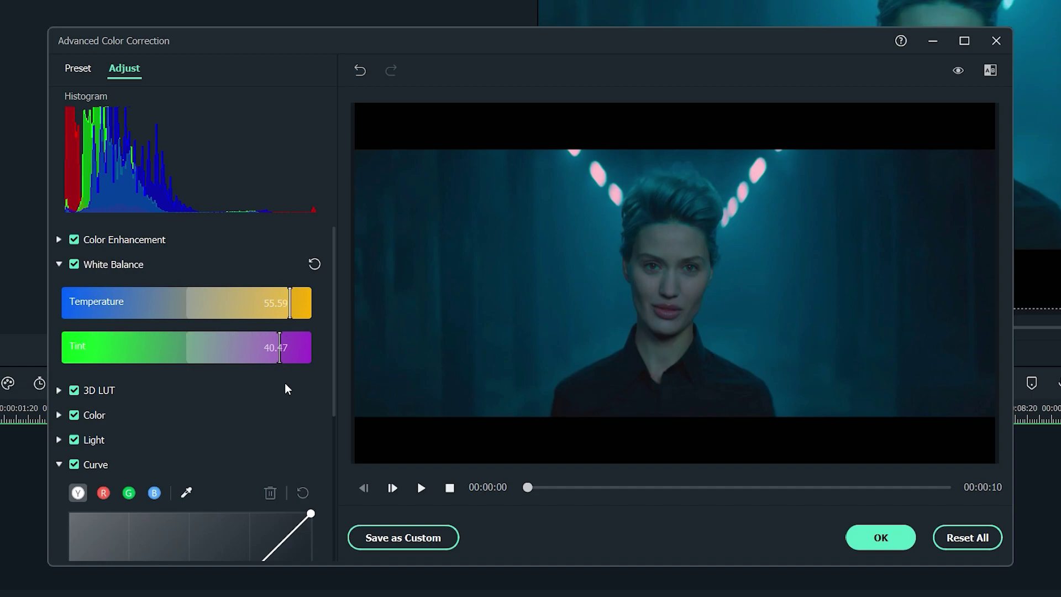
Step: Add a midpoint on the R curve and raise it to boost midtone red
left_click(59, 265)
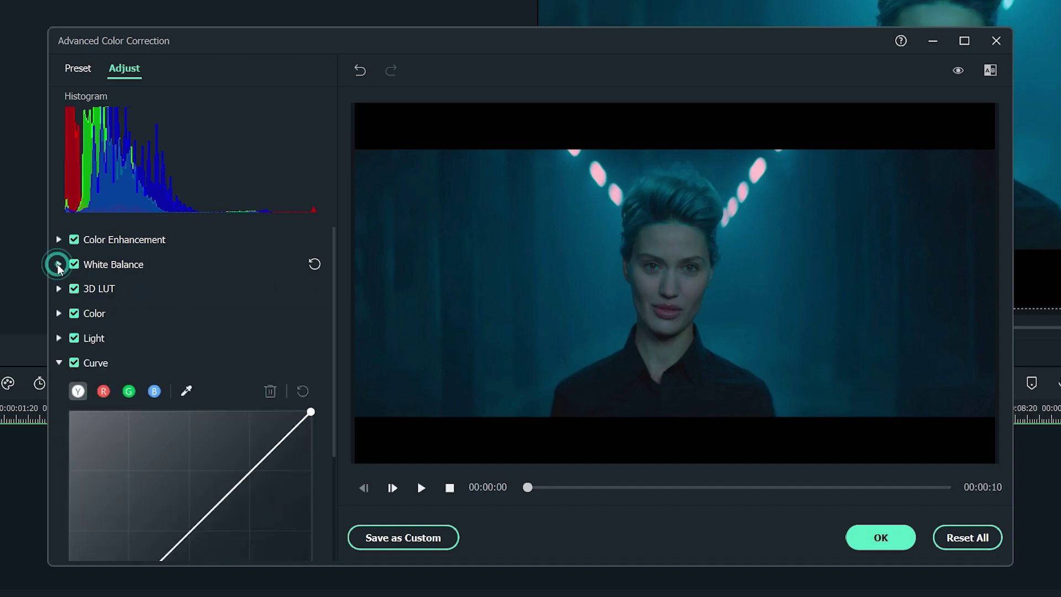
scroll(187, 350, "down", 2)
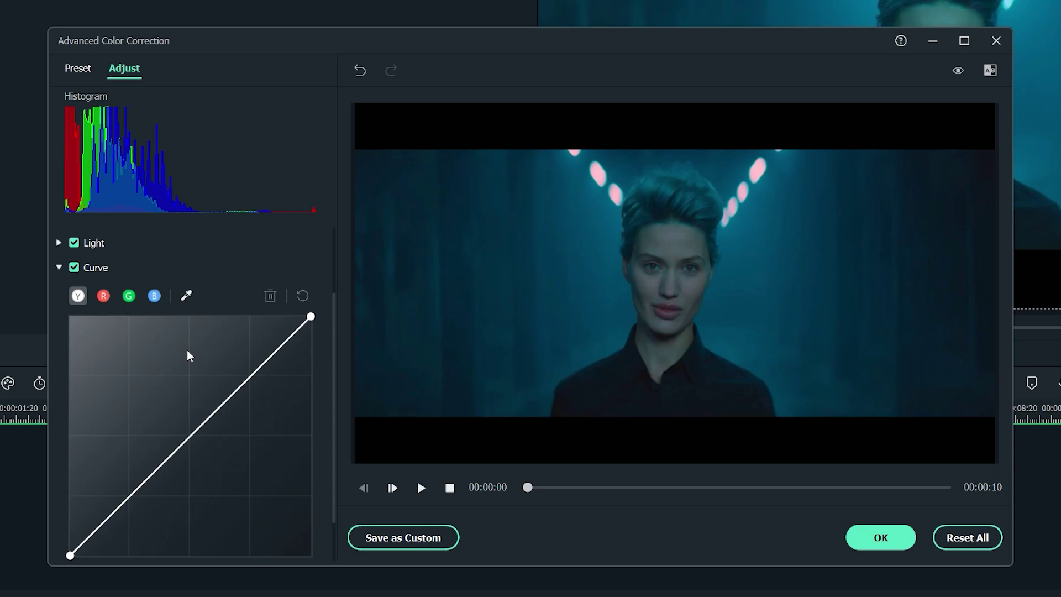
left_click(103, 296)
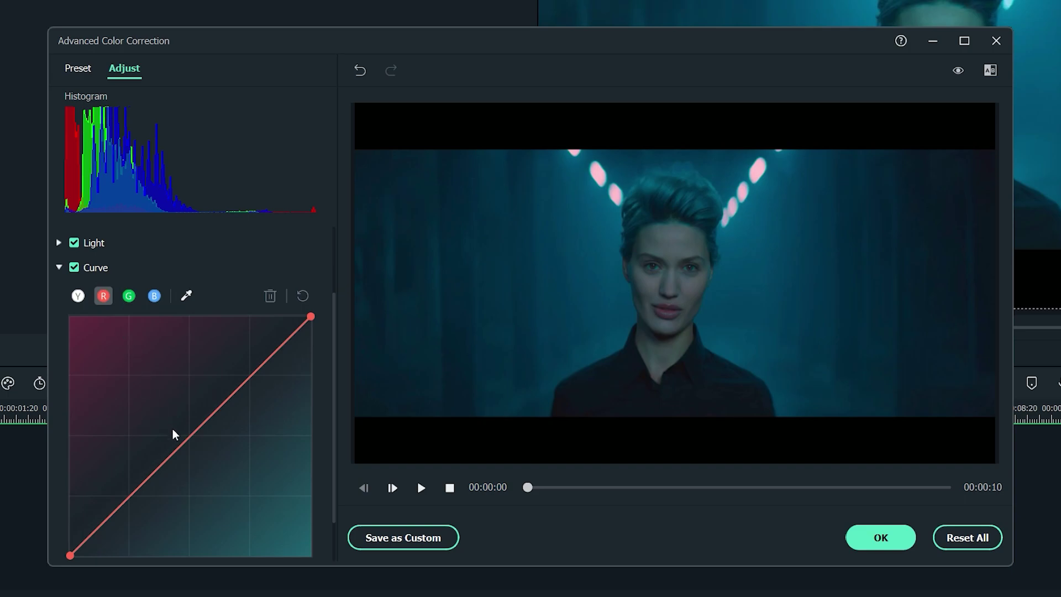
left_click(189, 435)
left_click_drag(189, 435, 176, 425)
Step: Preview the grade in side-by-side compare, then disable the comparison
left_click(990, 70)
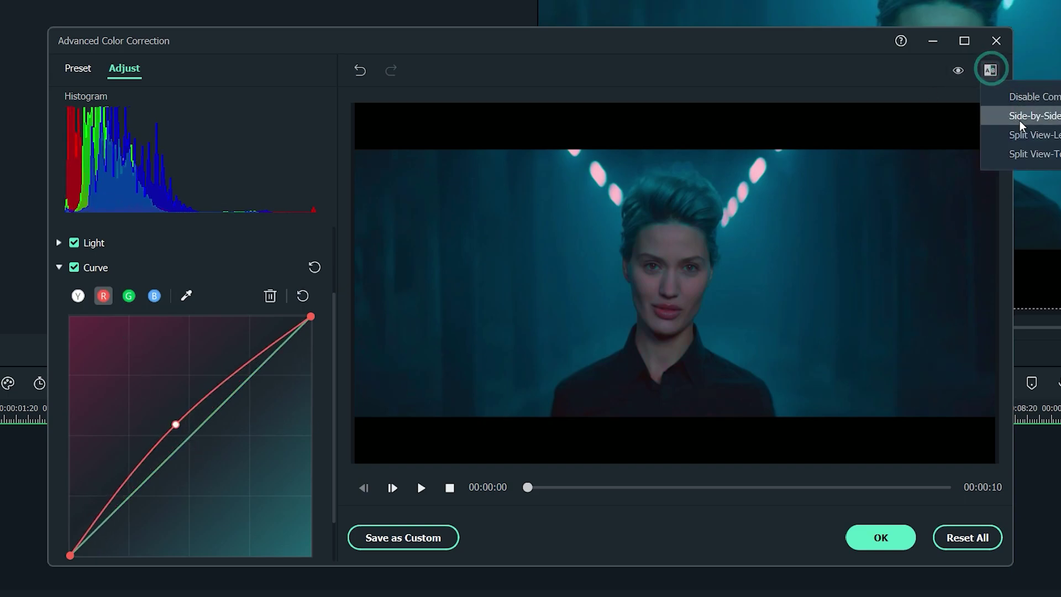
left_click(1020, 120)
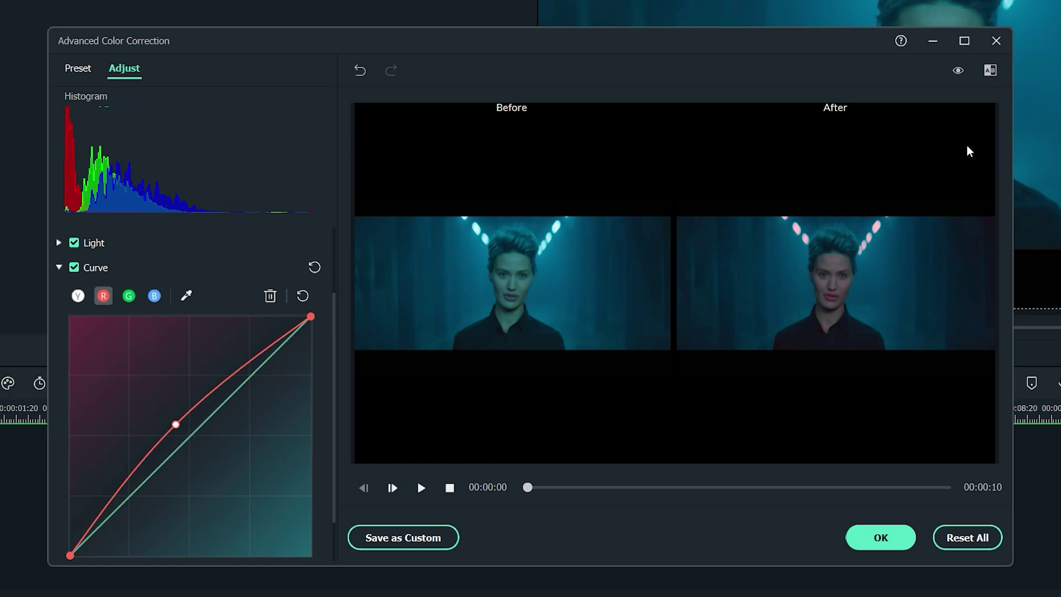
left_click(990, 70)
left_click(995, 94)
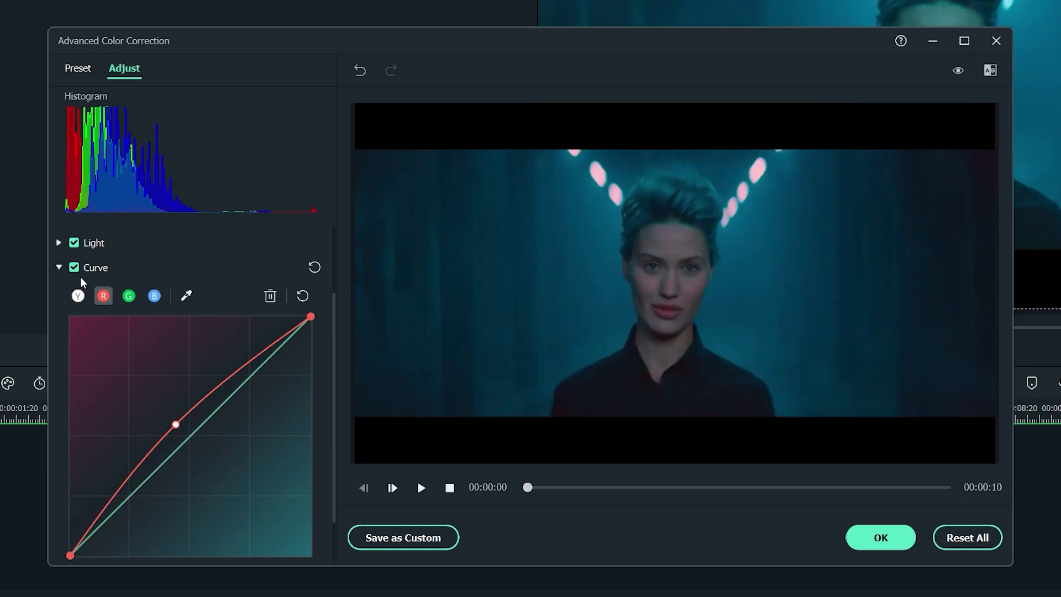
Step: Set Color sliders: exposure 10, brightness 5, contrast 35, vibrance 10, saturation 5
left_click(59, 268)
left_click(61, 313)
scroll(190, 324, "down", 2)
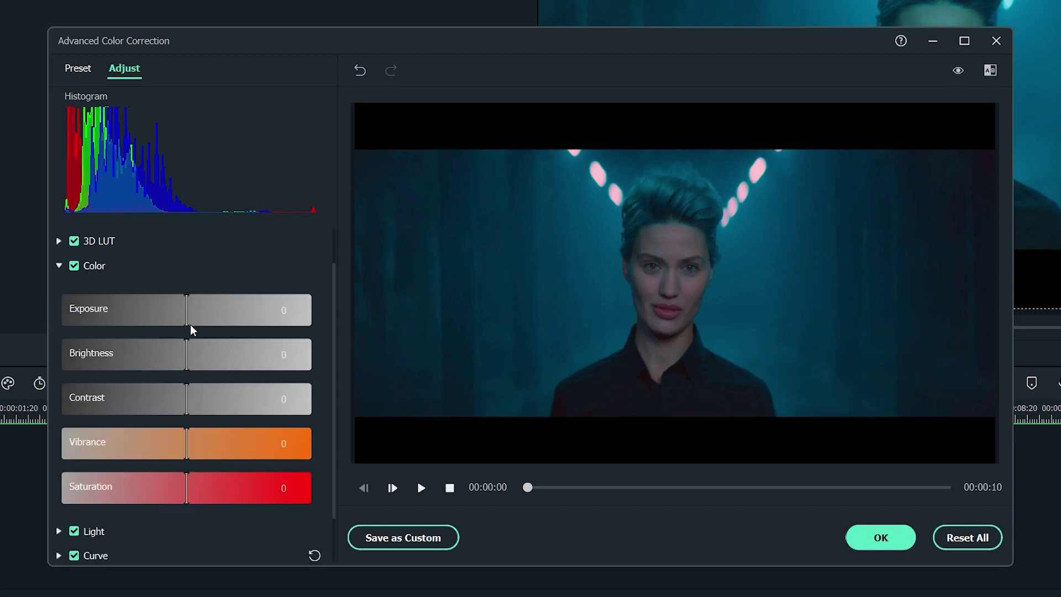
left_click_drag(200, 320, 200, 320)
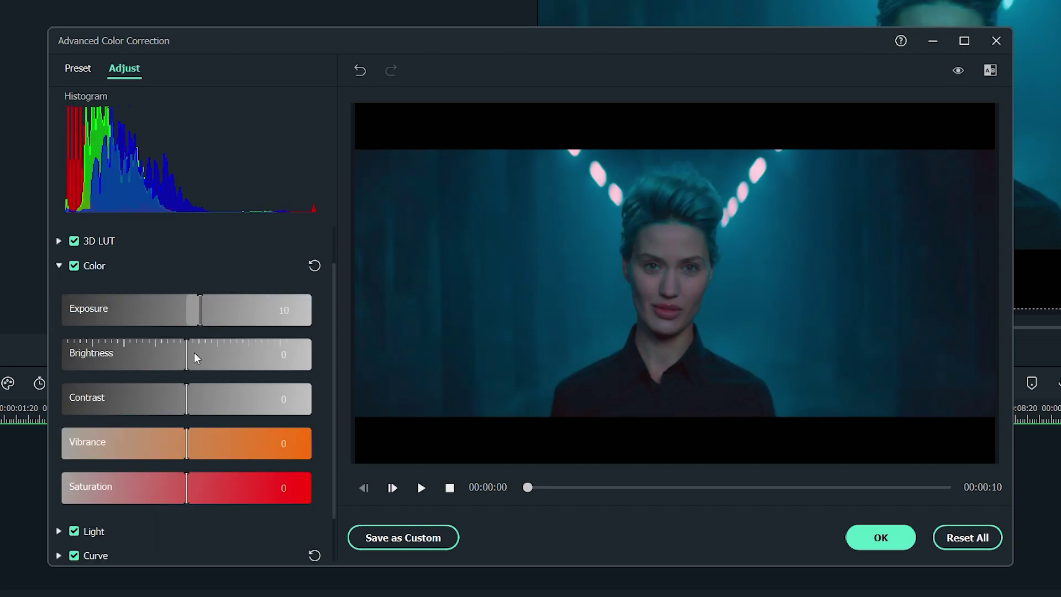
left_click_drag(184, 369, 232, 405)
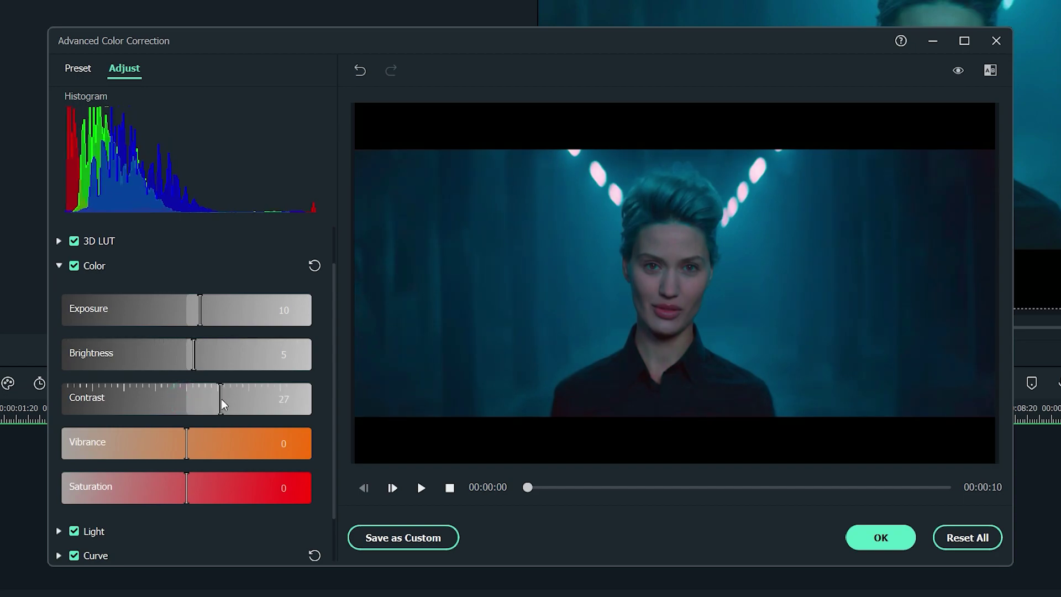
left_click_drag(202, 447, 200, 450)
left_click_drag(188, 500, 193, 503)
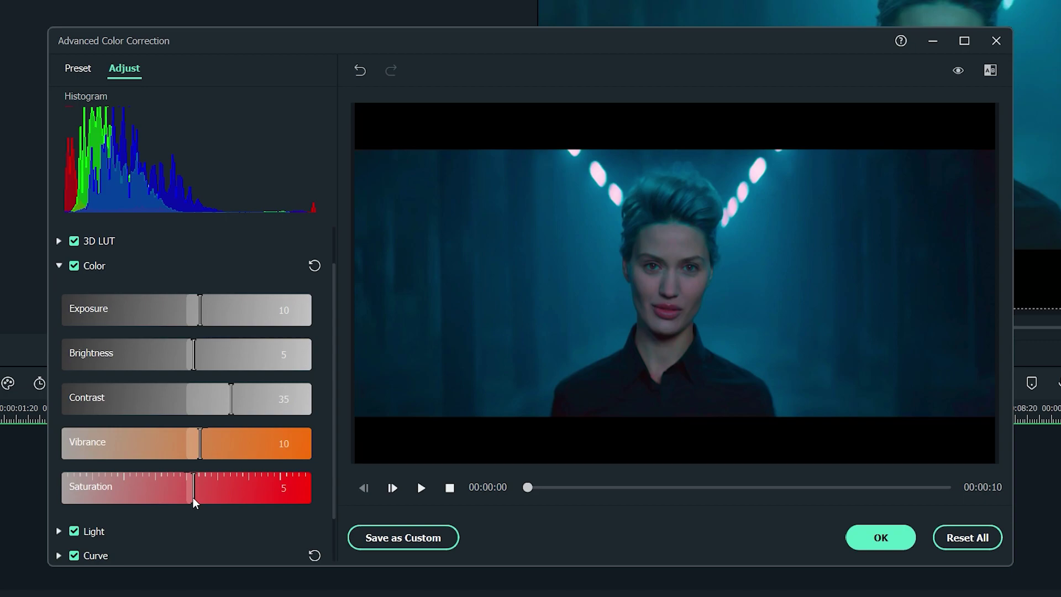
Step: Set Light highlights and whites to 15, shadows and blacks to -5, and compare side by side
left_click(61, 268)
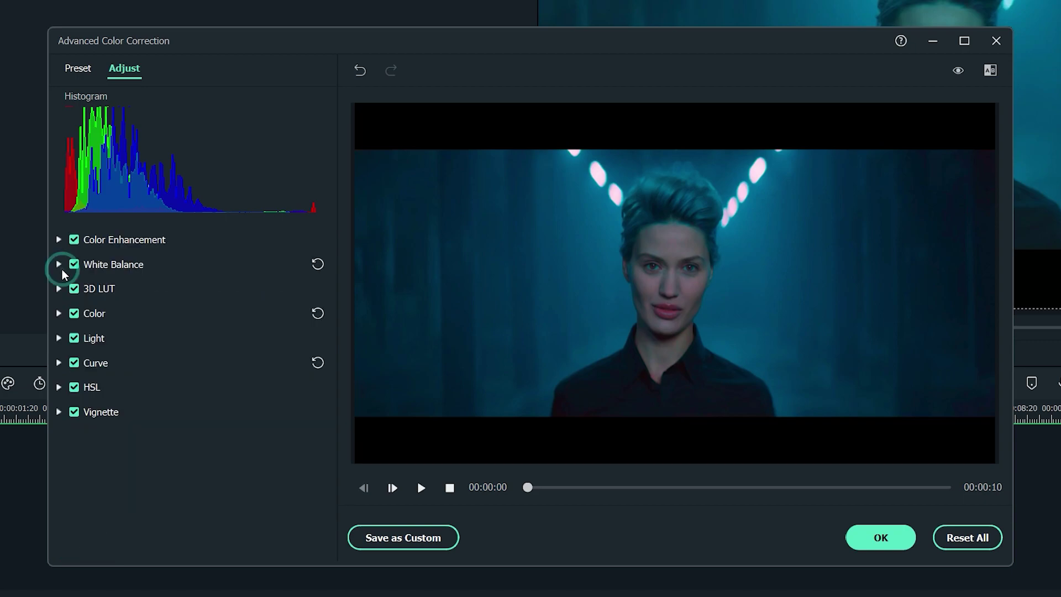
left_click(60, 338)
mouse_move(187, 394)
left_mouse_down()
mouse_move(206, 398)
mouse_move(181, 428)
left_mouse_up()
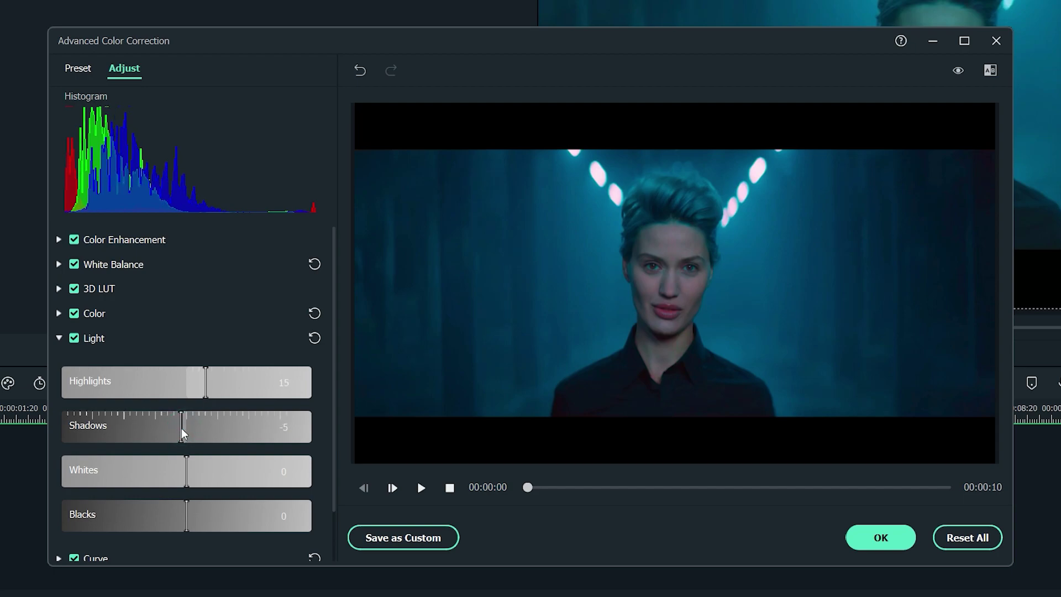
left_click_drag(186, 466, 206, 468)
left_click_drag(184, 520, 181, 520)
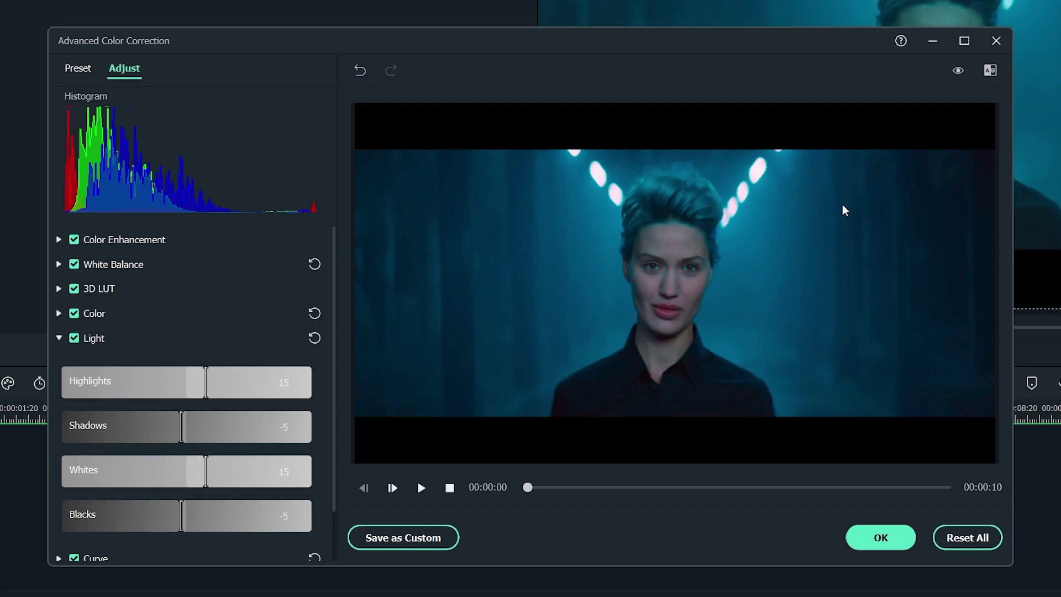
left_click(992, 71)
left_click(1036, 120)
Step: Bend the R curve into an S with an inward black point, and lower the B curve's top endpoint
left_click(56, 338)
left_click(60, 362)
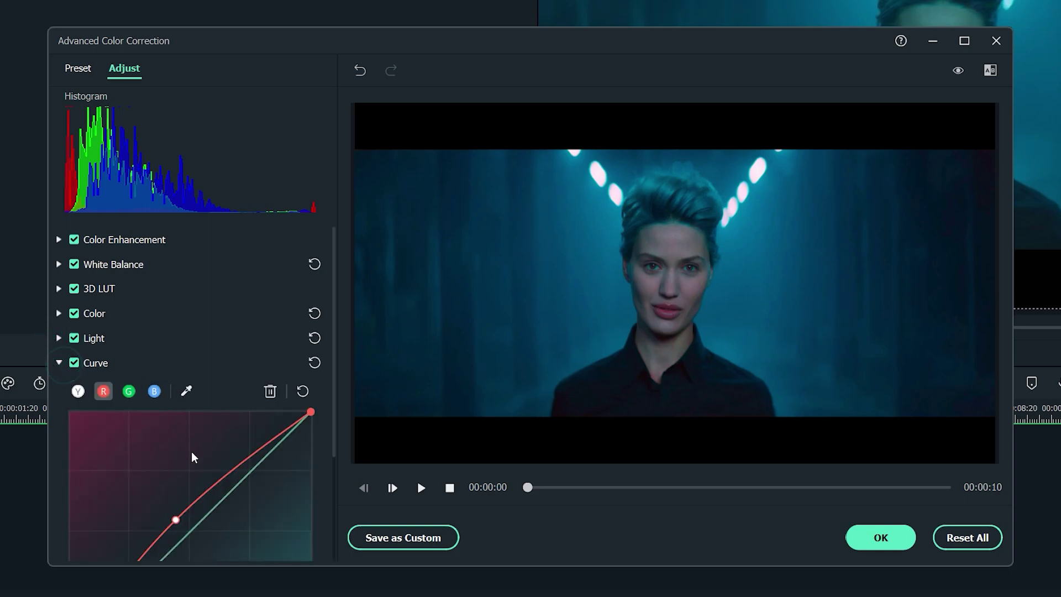
scroll(204, 449, "down", 3)
left_click_drag(252, 316, 271, 325)
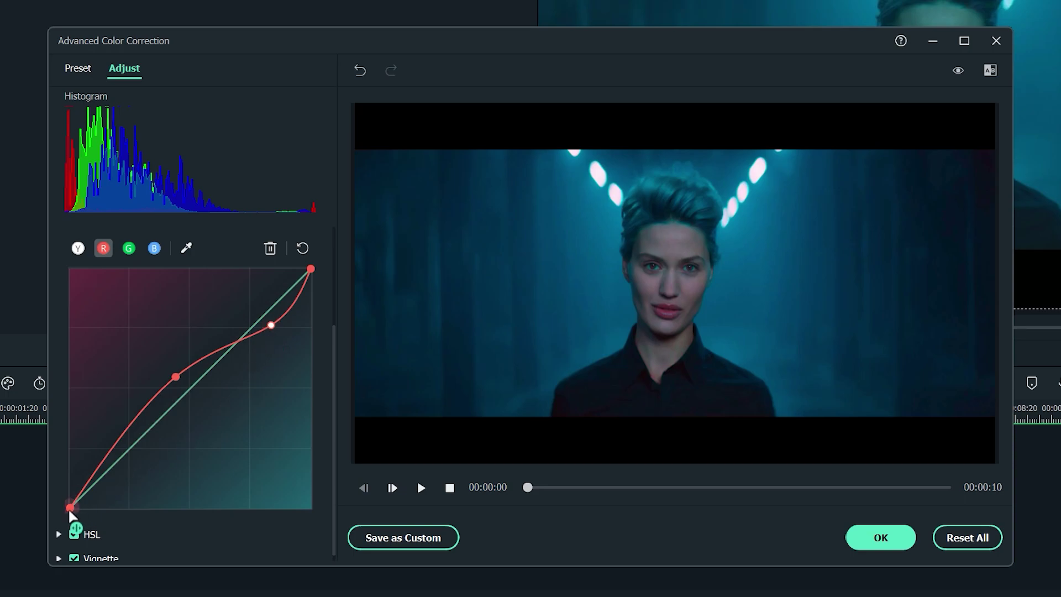
left_click_drag(70, 507, 81, 511)
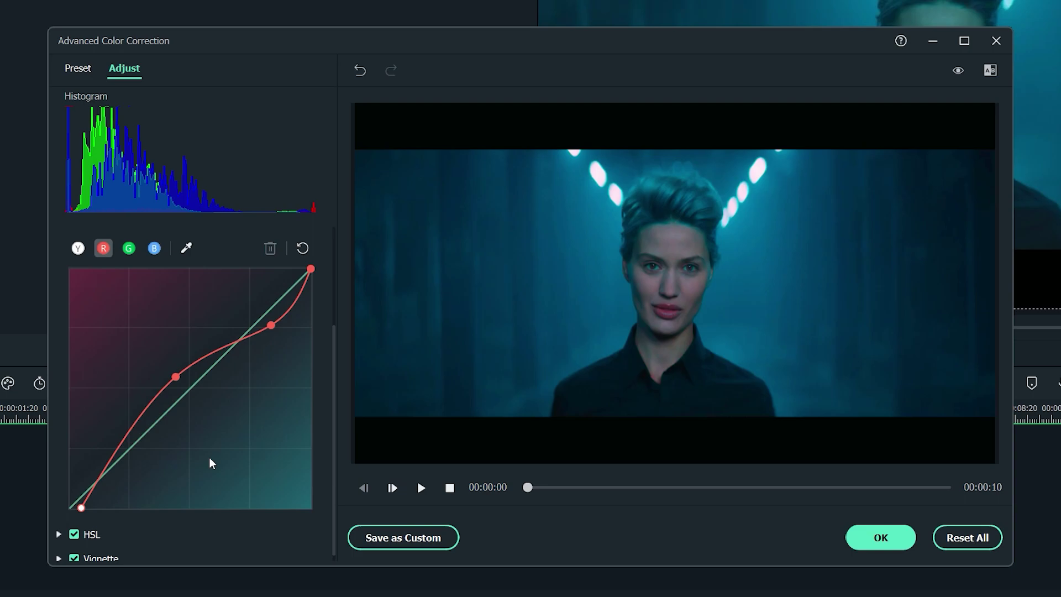
left_click(154, 248)
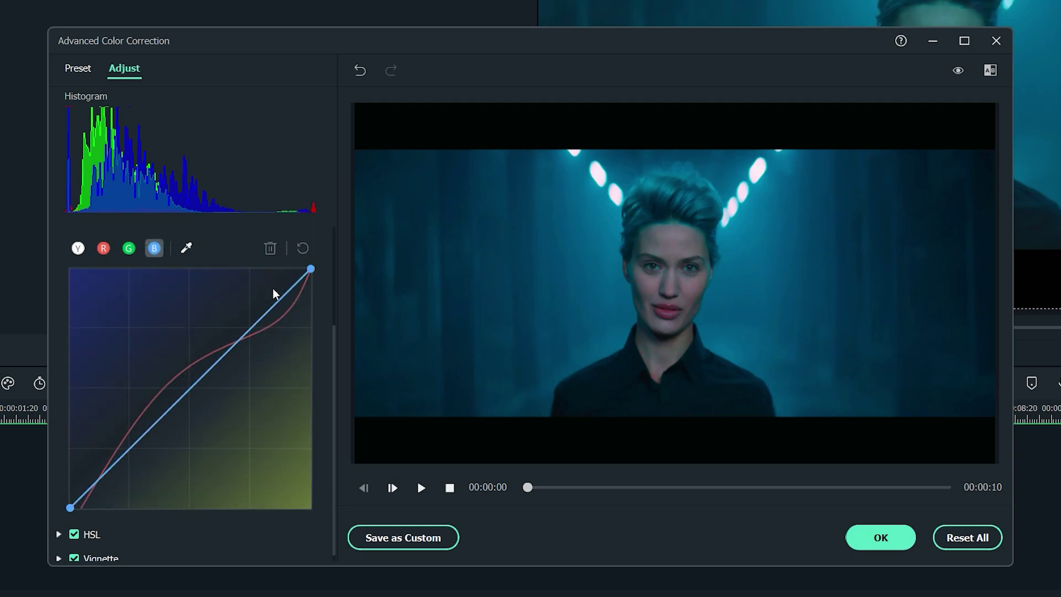
left_click_drag(310, 269, 319, 280)
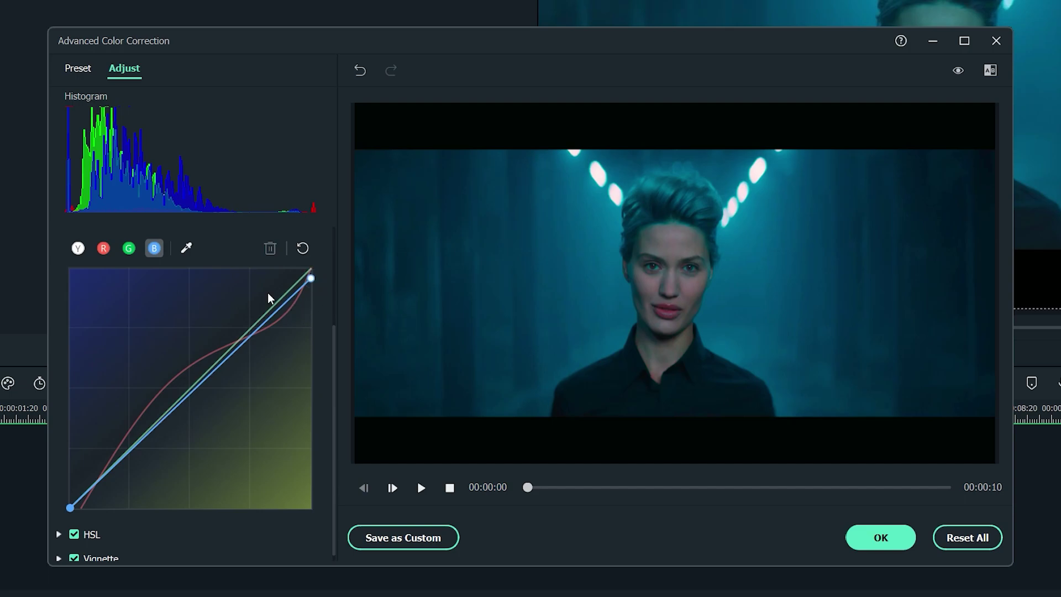
Step: Eyedrop the woman's face to add an R-curve point, nudge it, and undo the over-raised upper point
left_click(107, 252)
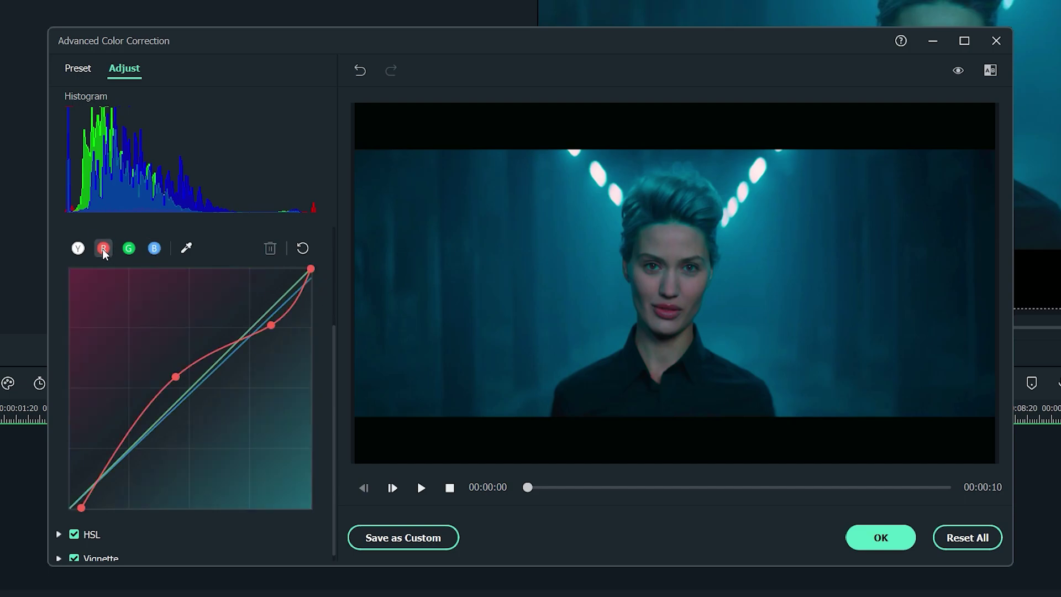
left_click(184, 254)
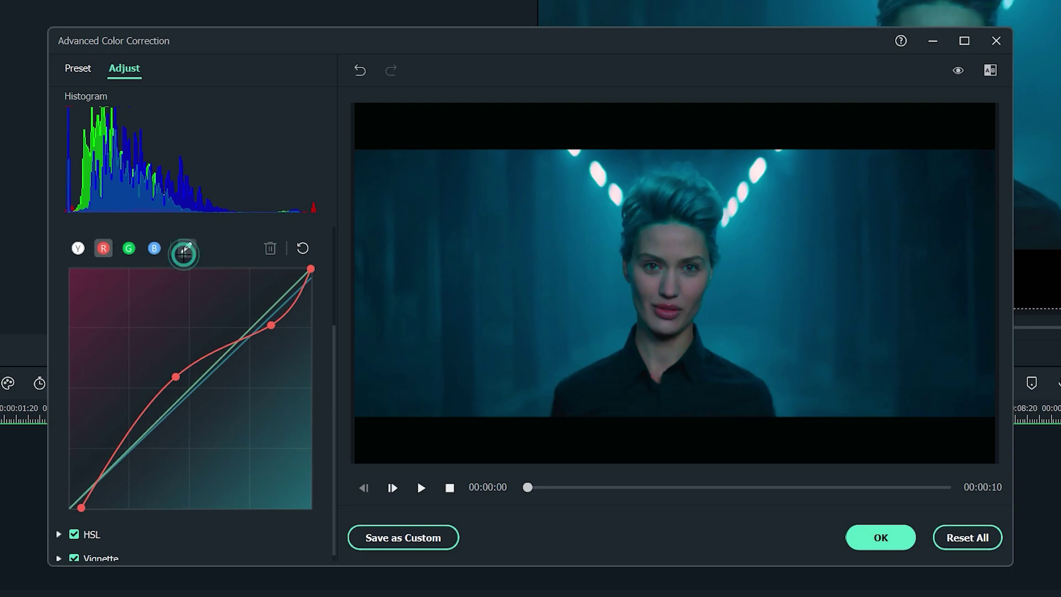
left_click(691, 234)
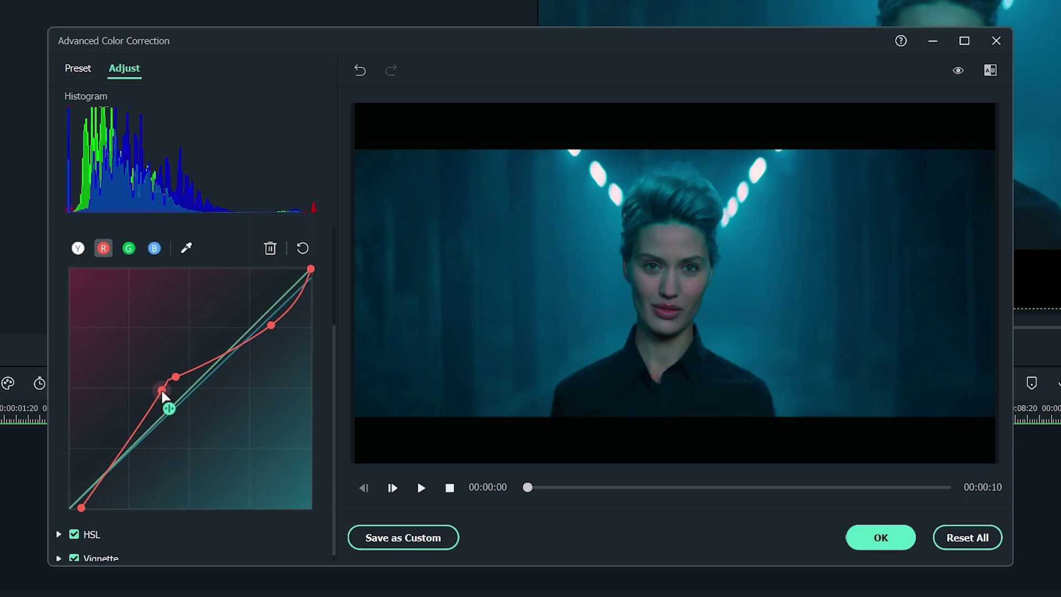
left_click(160, 391)
left_click_drag(159, 390, 161, 391)
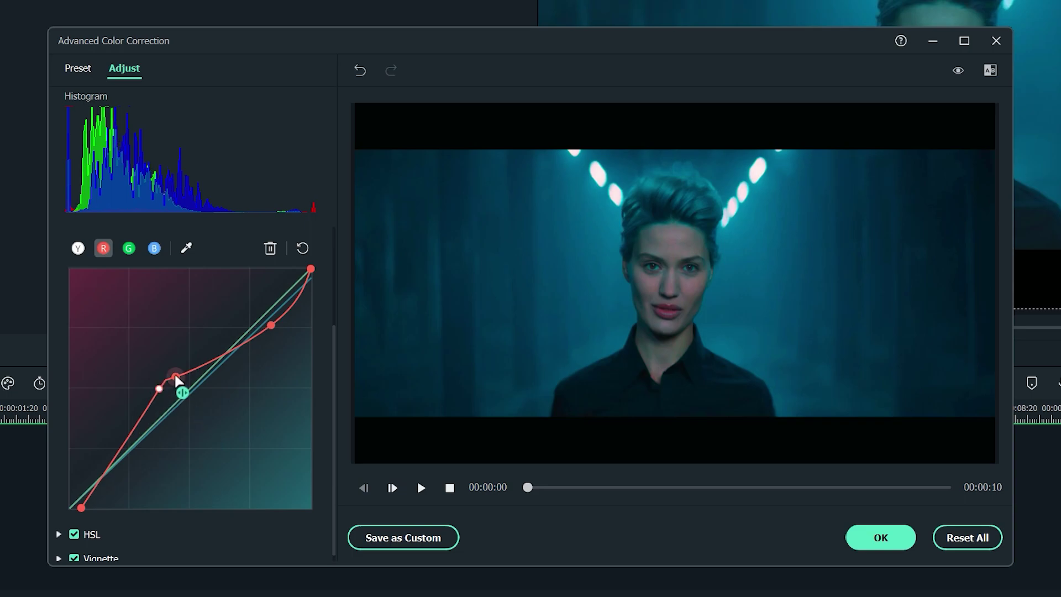
left_click_drag(175, 377, 175, 355)
key("ctrl+z")
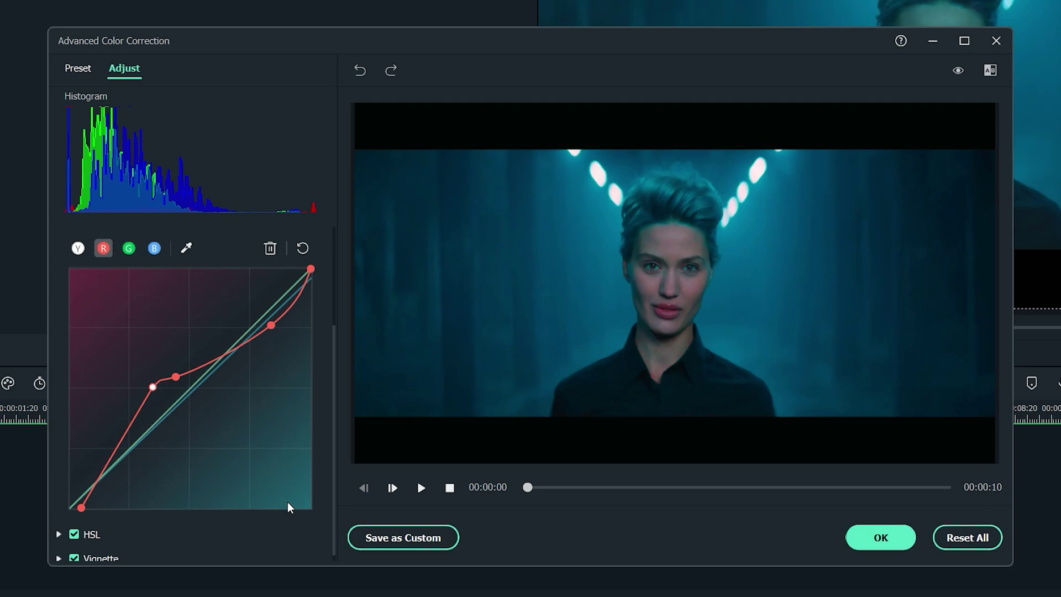
Step: Save the grade as custom preset 'My Dark Scene Grade' and close color correction
left_click(376, 537)
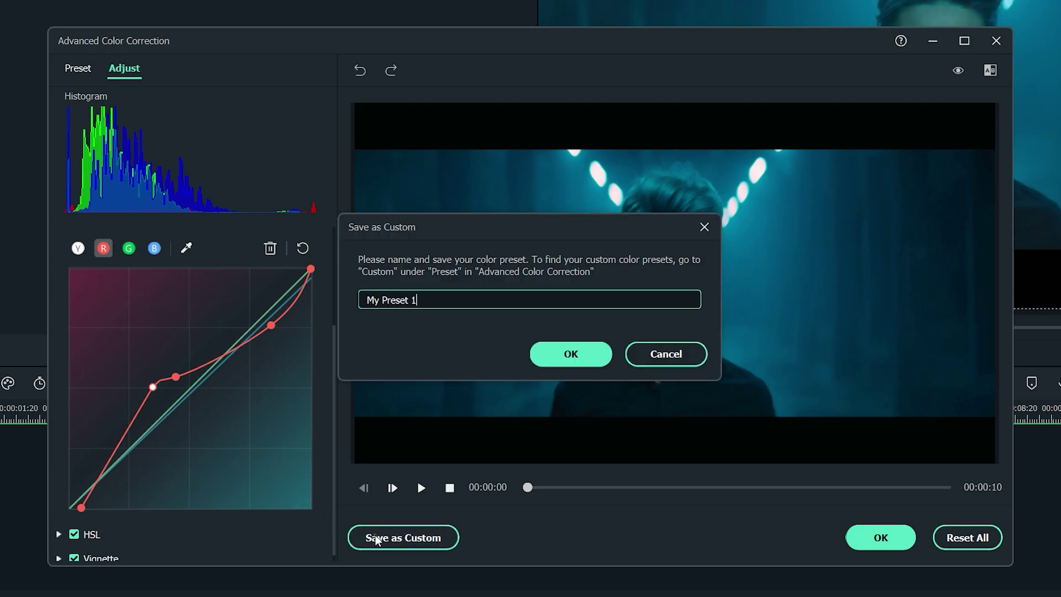
type("My Dark Scene Grade")
left_click(571, 354)
left_click(881, 537)
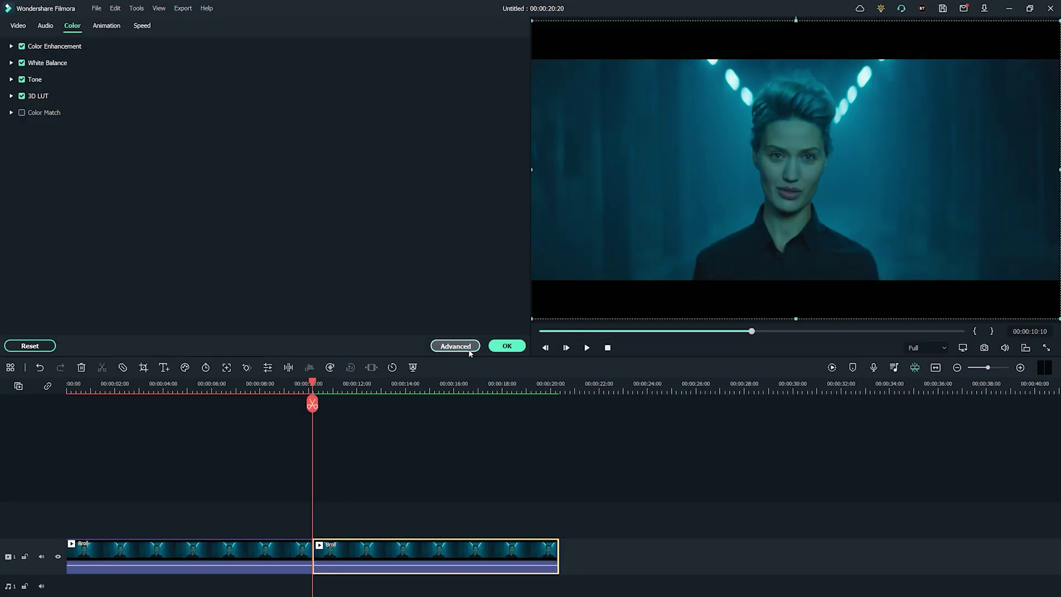
Step: Apply the custom 'My Dark Scene Grade' preset to the second Broll clip
left_click(457, 346)
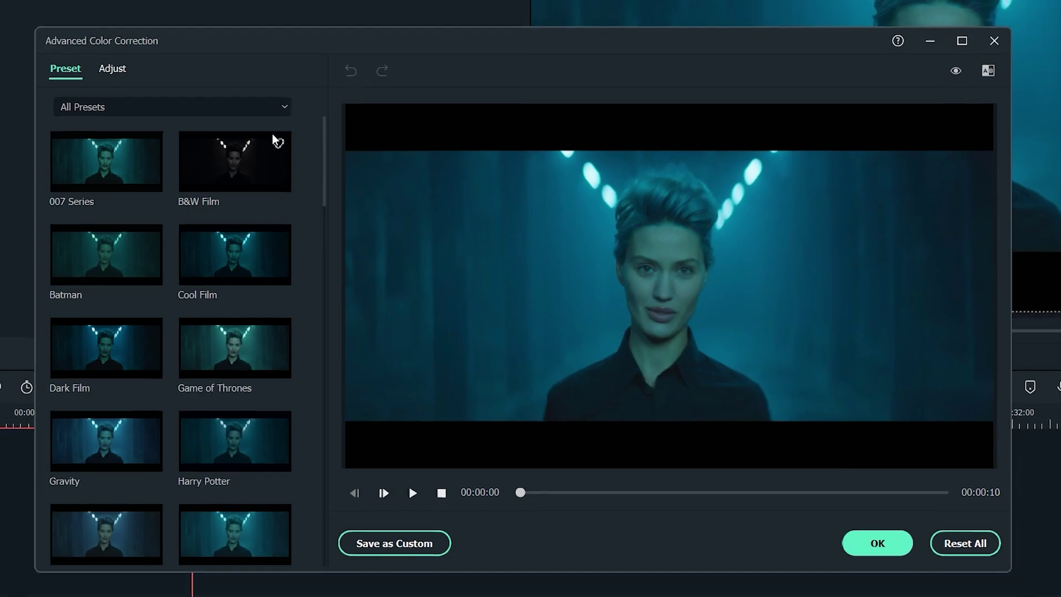
left_click(263, 107)
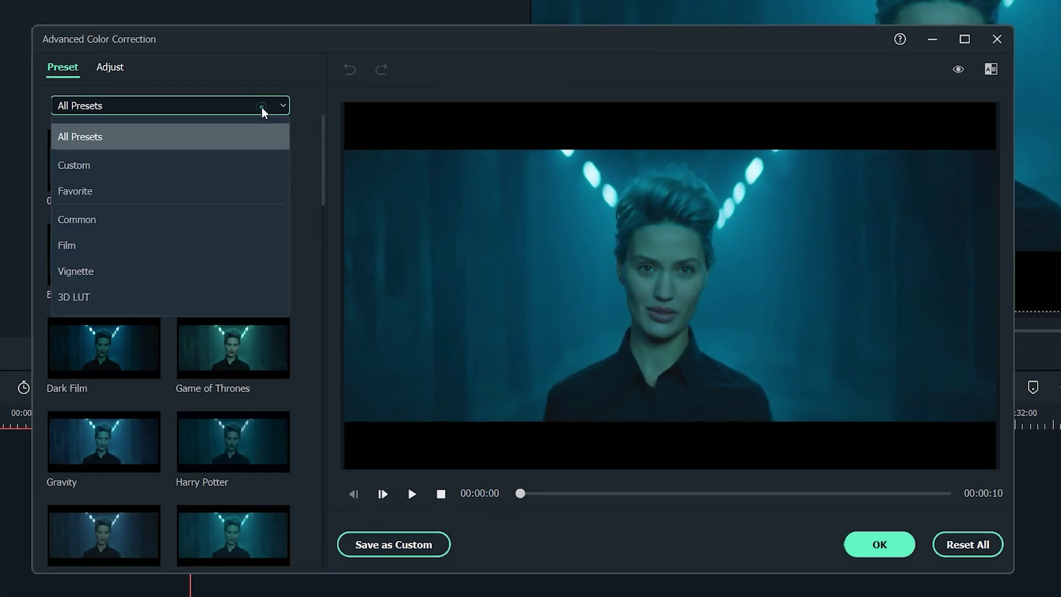
left_click(246, 162)
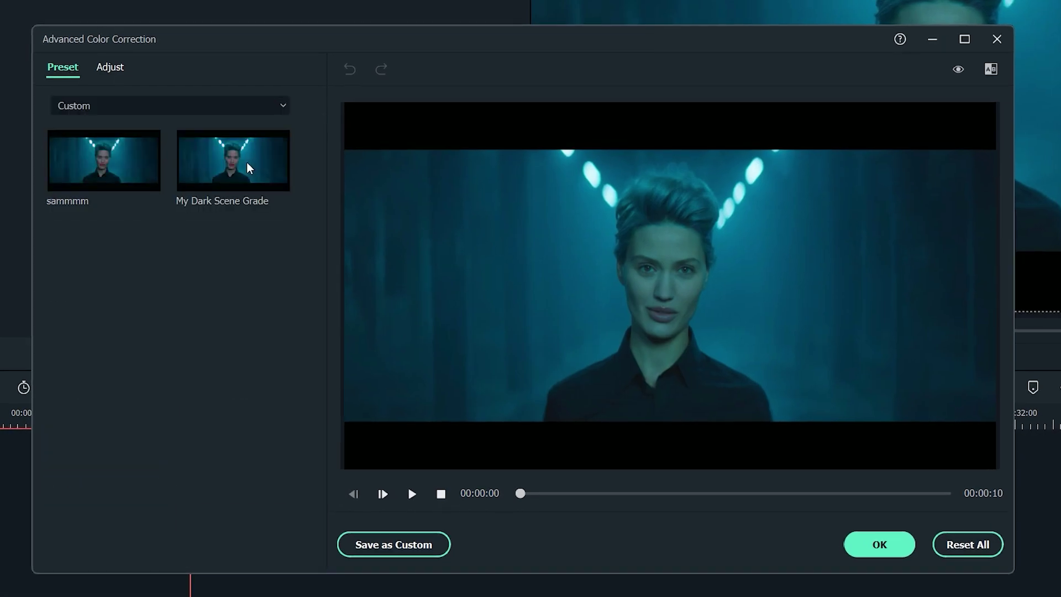
left_click(234, 174)
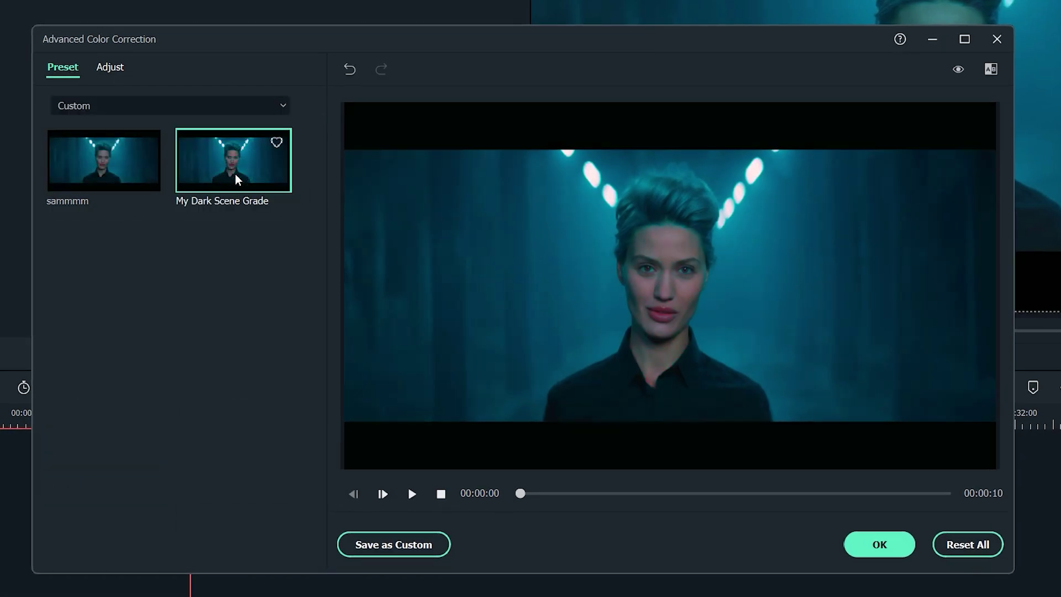